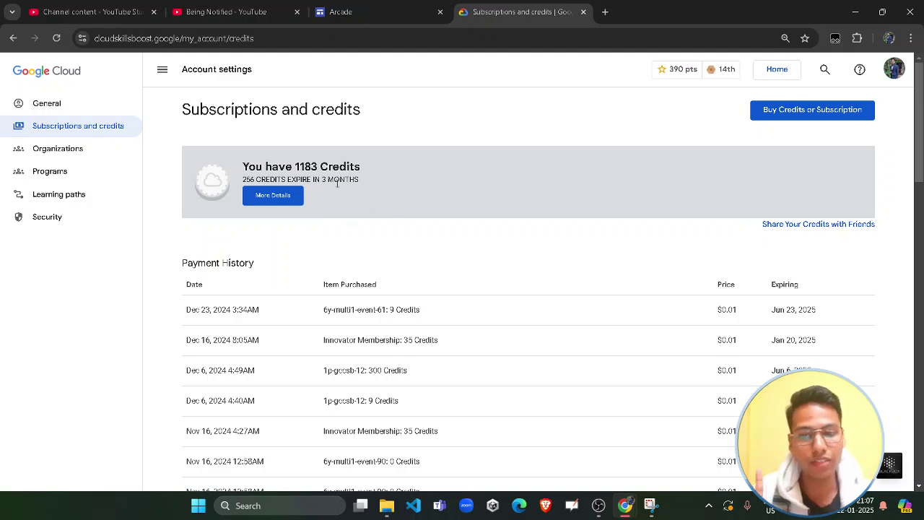
Check the 1183 credit balance and glance at the account menu
{"action": "left_click_drag", "start_coordinate": [294, 166], "coordinate": [340, 168]}
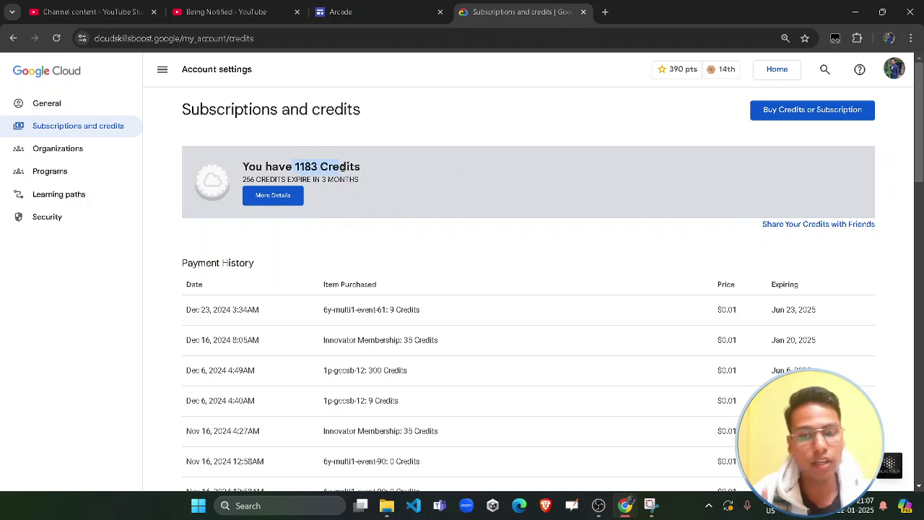
{"action": "left_click", "coordinate": [465, 141]}
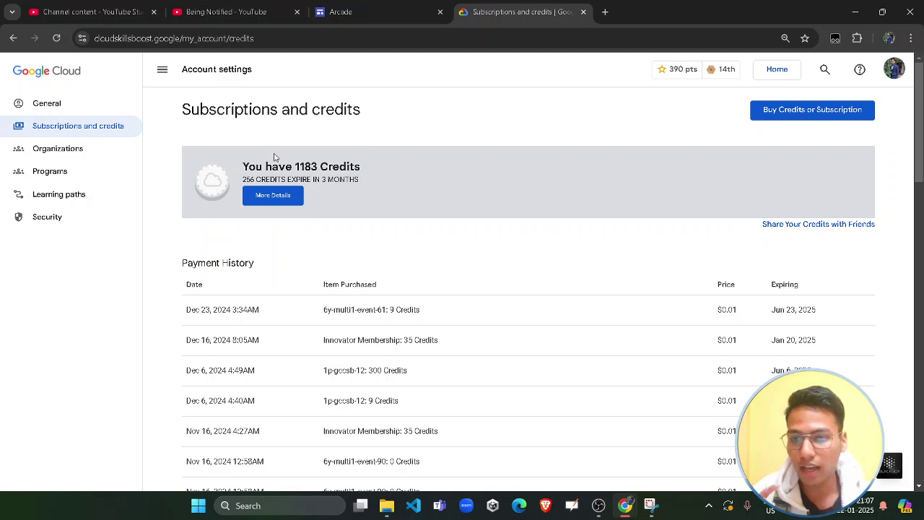
{"action": "left_click", "coordinate": [884, 77]}
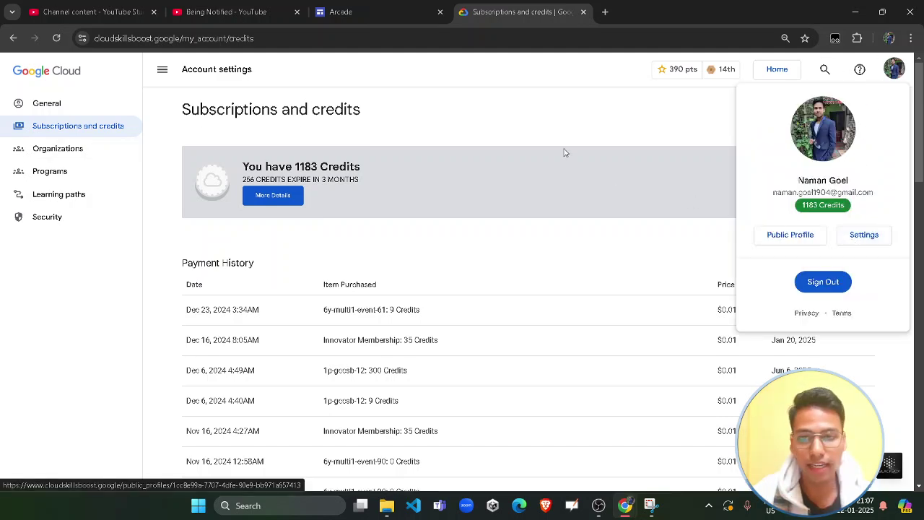
{"action": "left_click", "coordinate": [515, 120]}
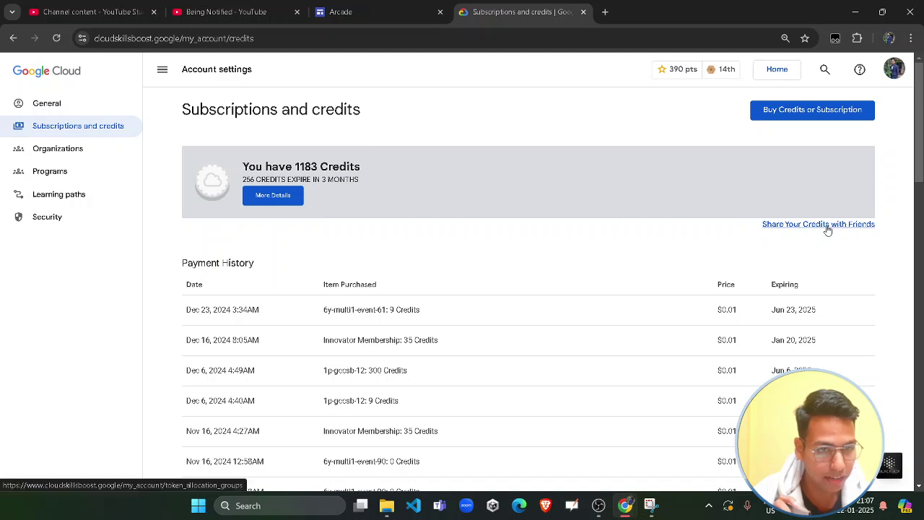
Go to credit sharing and start a new share group
{"action": "left_click_drag", "start_coordinate": [800, 232], "coordinate": [748, 237]}
{"action": "left_click", "coordinate": [776, 229]}
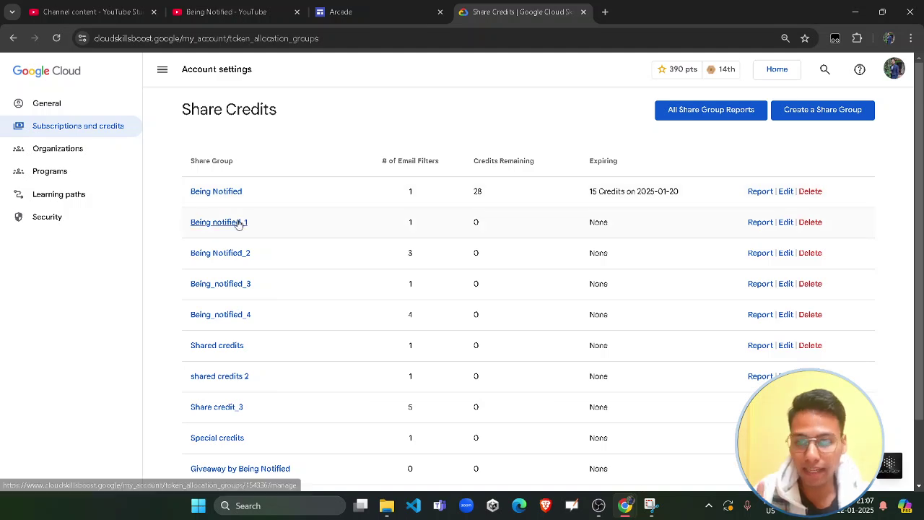
{"action": "left_click", "coordinate": [816, 112]}
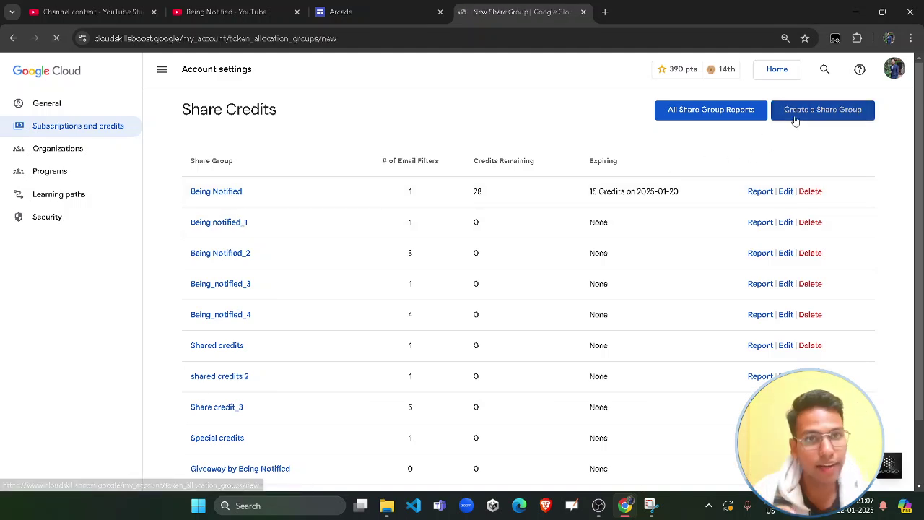
Enter 'Tutorial' as the group name and submit the form
{"action": "left_click", "coordinate": [264, 159]}
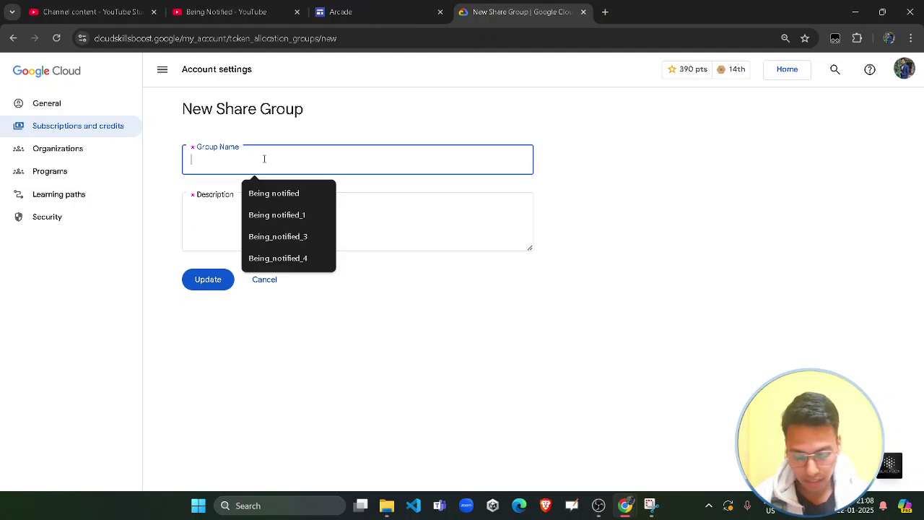
{"action": "type", "text": "tes"}
{"action": "key", "text": "BackSpace"}
{"action": "key", "text": "BackSpace"}
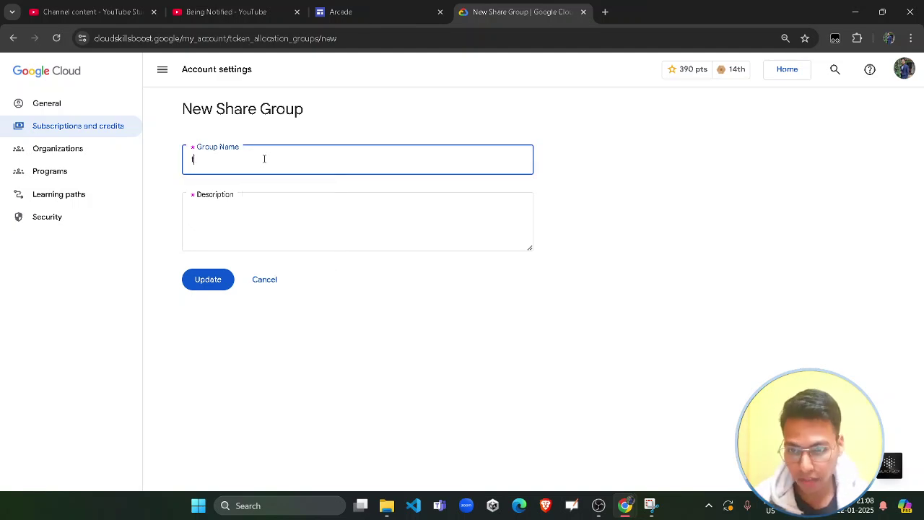
{"action": "type", "text": "Tutor"}
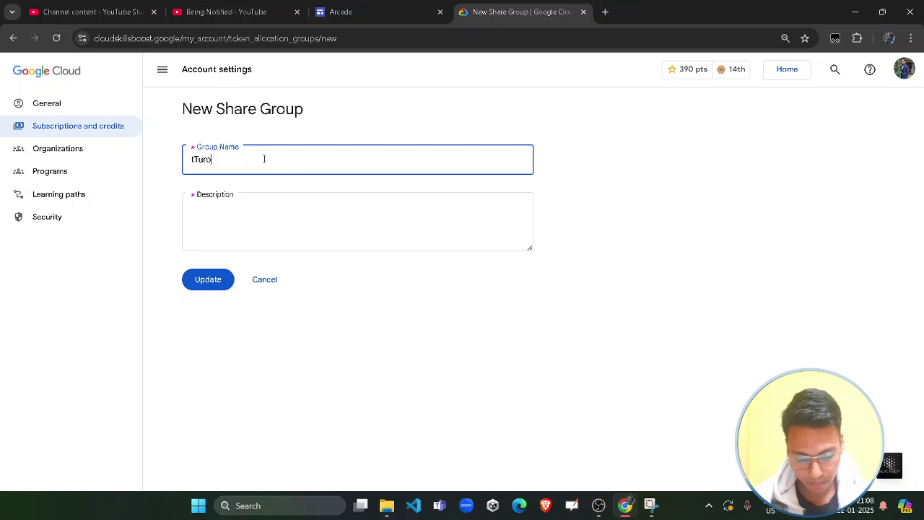
{"action": "type", "text": "ial"}
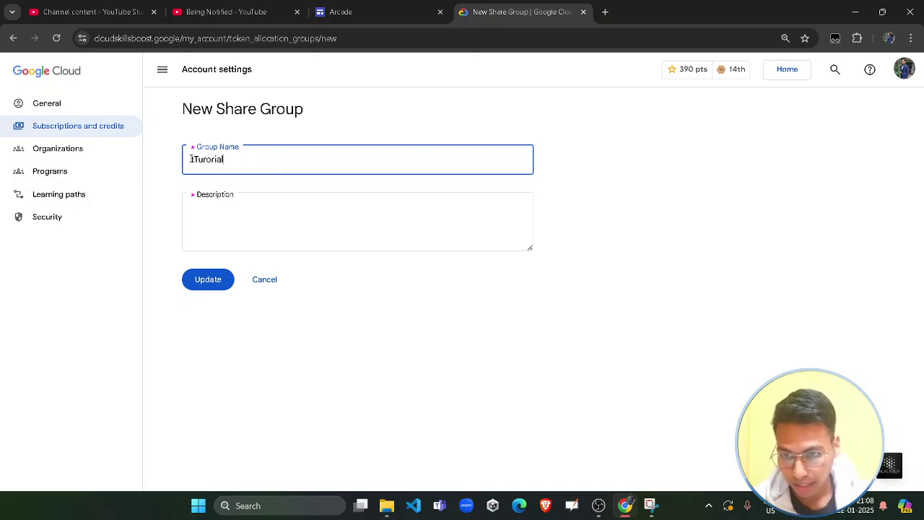
{"action": "left_click", "coordinate": [194, 159]}
{"action": "key", "text": "BackSpace"}
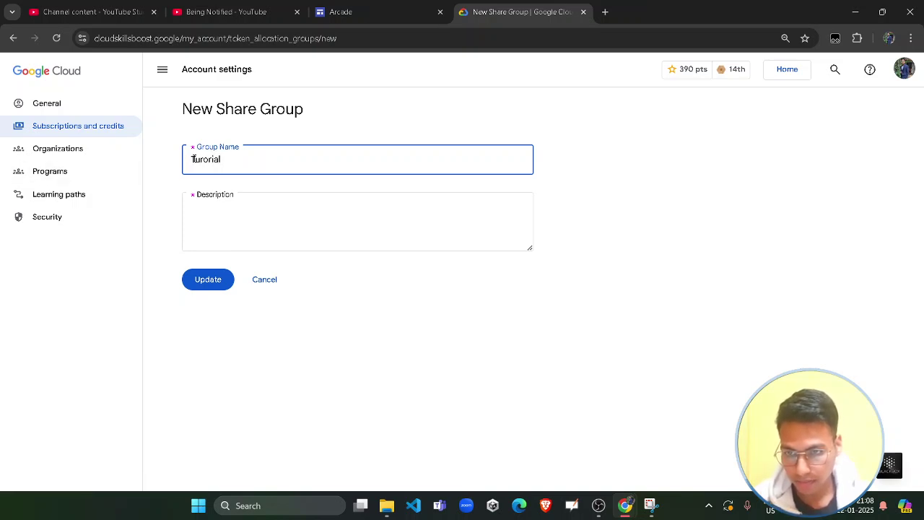
{"action": "left_click", "coordinate": [219, 280]}
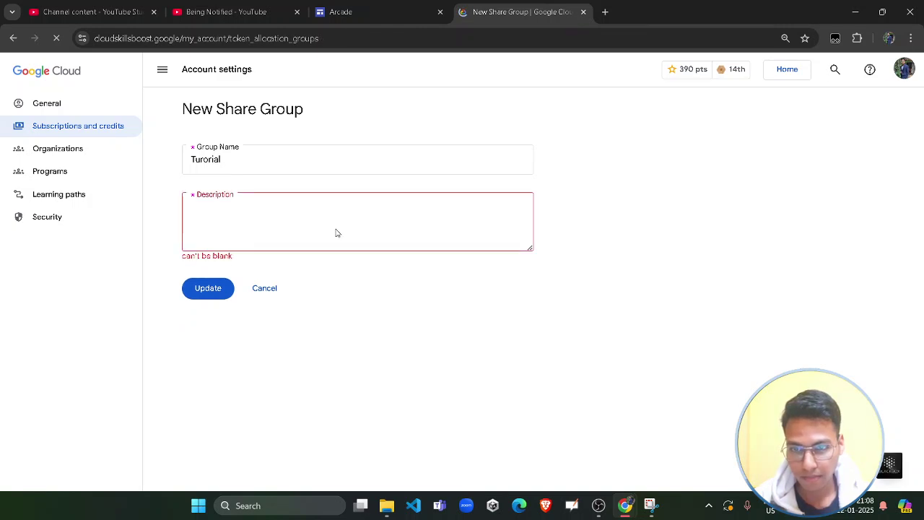
Fix the misspelled group name, add the description 'Tutorial', and save the group
{"action": "left_click", "coordinate": [207, 164]}
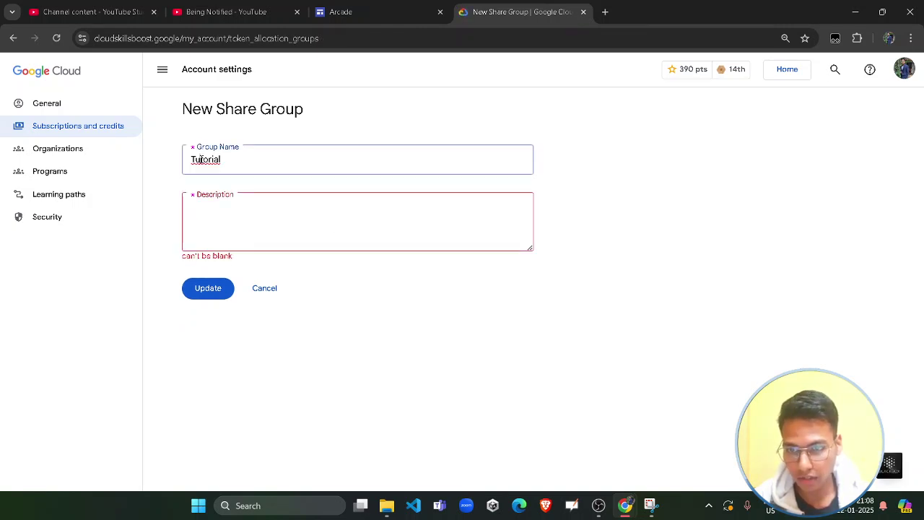
{"action": "key", "text": "BackSpace"}
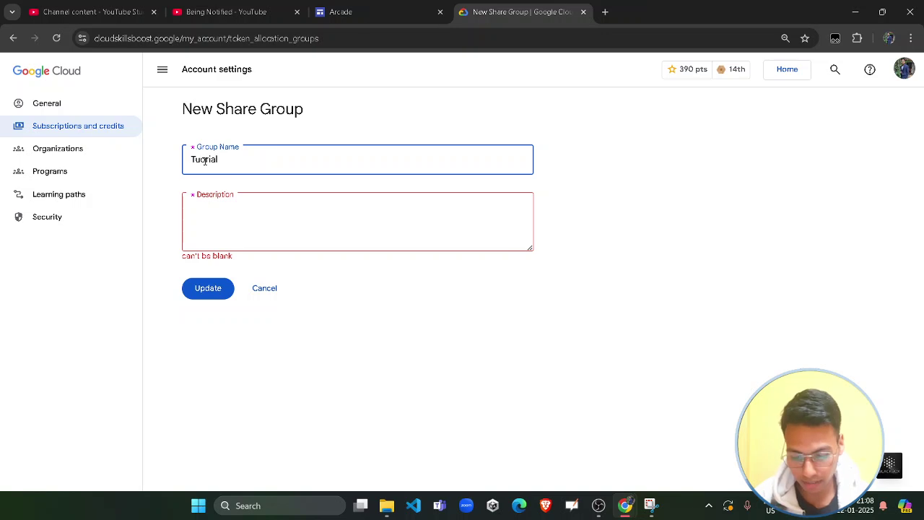
{"action": "type", "text": "t"}
{"action": "double_click", "coordinate": [208, 195]}
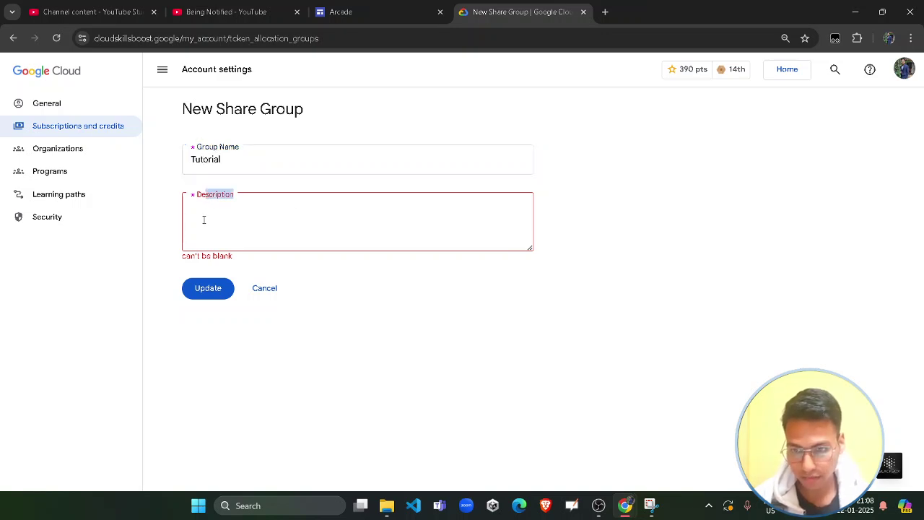
{"action": "left_click", "coordinate": [204, 219]}
{"action": "type", "text": "Tutorial"}
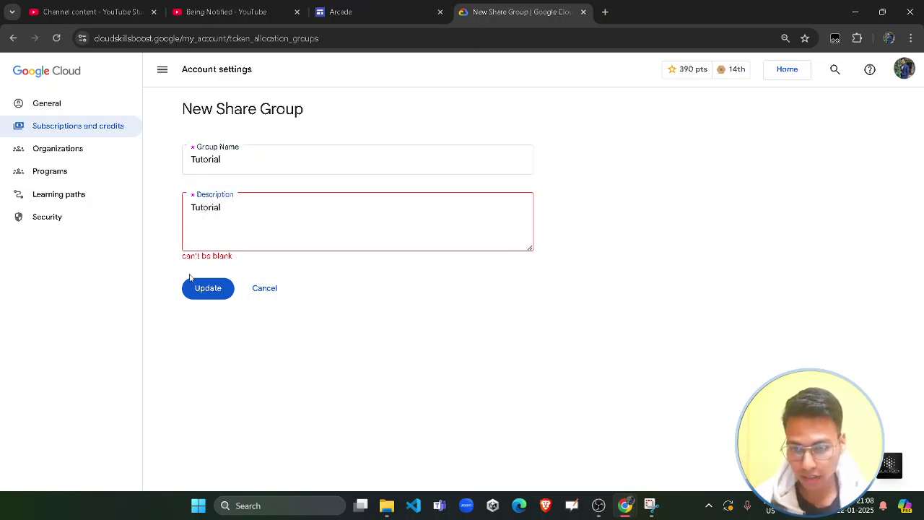
{"action": "left_click", "coordinate": [196, 291]}
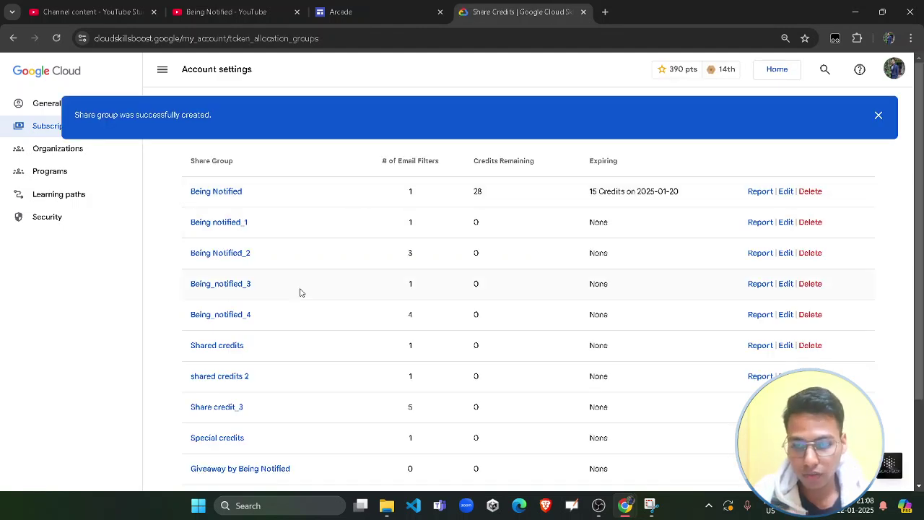
Open the Tutorial group's management page and focus the email filter box
{"action": "scroll", "coordinate": [262, 305], "scroll_direction": "down", "scroll_amount": 3}
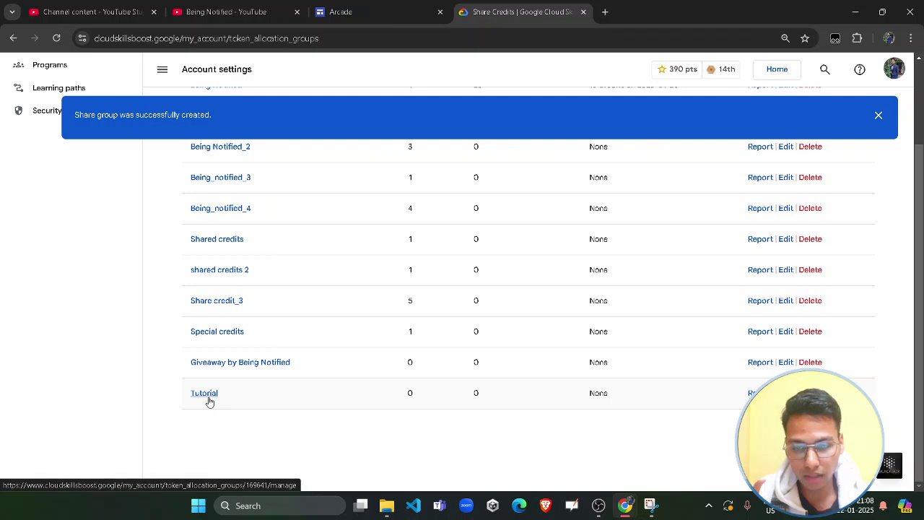
{"action": "left_click", "coordinate": [209, 397]}
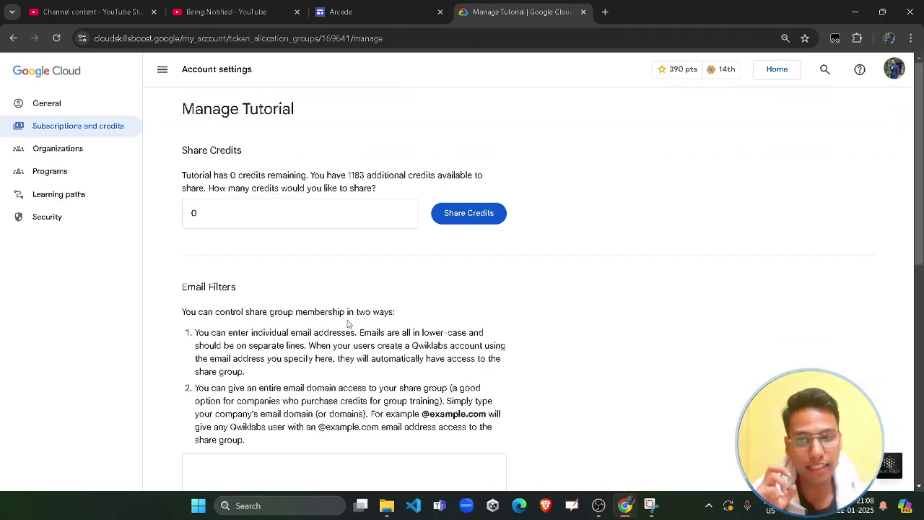
{"action": "scroll", "coordinate": [273, 296], "scroll_direction": "down", "scroll_amount": 4}
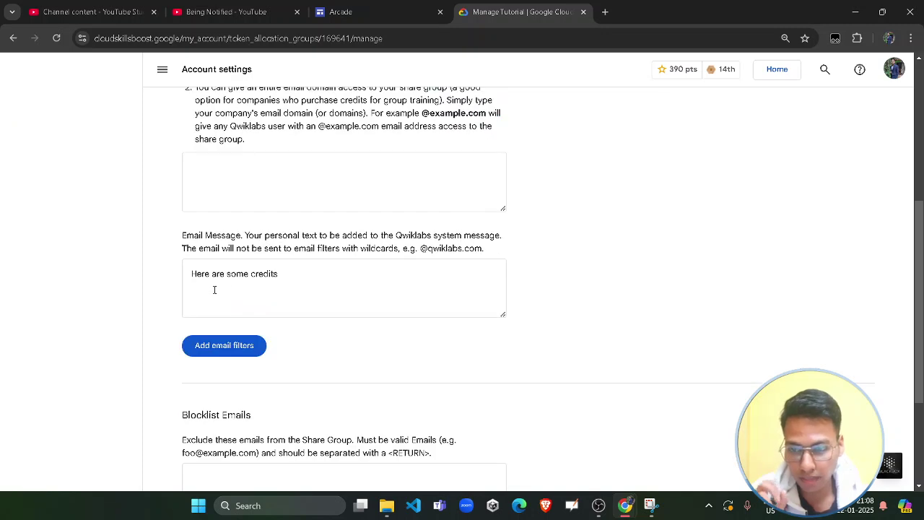
{"action": "left_click", "coordinate": [245, 187]}
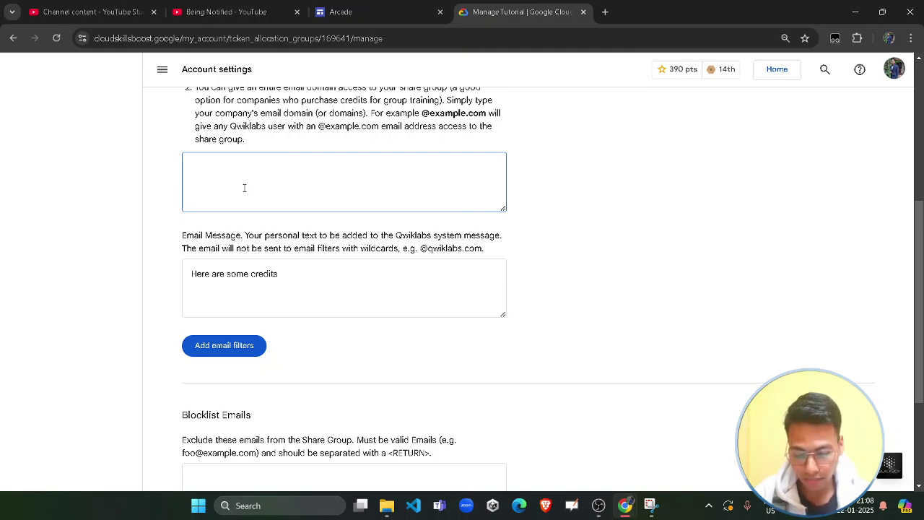
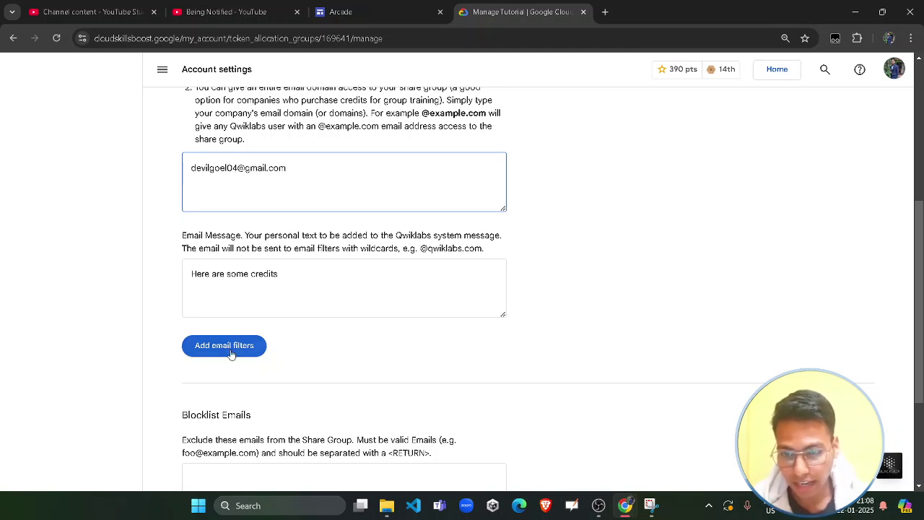
Enter the member's email address and add it as an email filter
{"action": "left_click_drag", "start_coordinate": [289, 265], "coordinate": [172, 272]}
{"action": "left_click", "coordinate": [246, 307]}
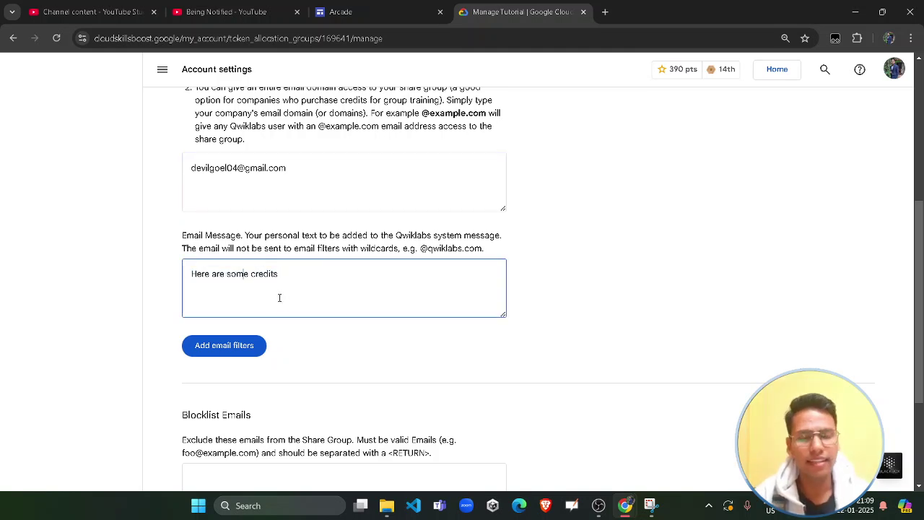
{"action": "left_click", "coordinate": [259, 347]}
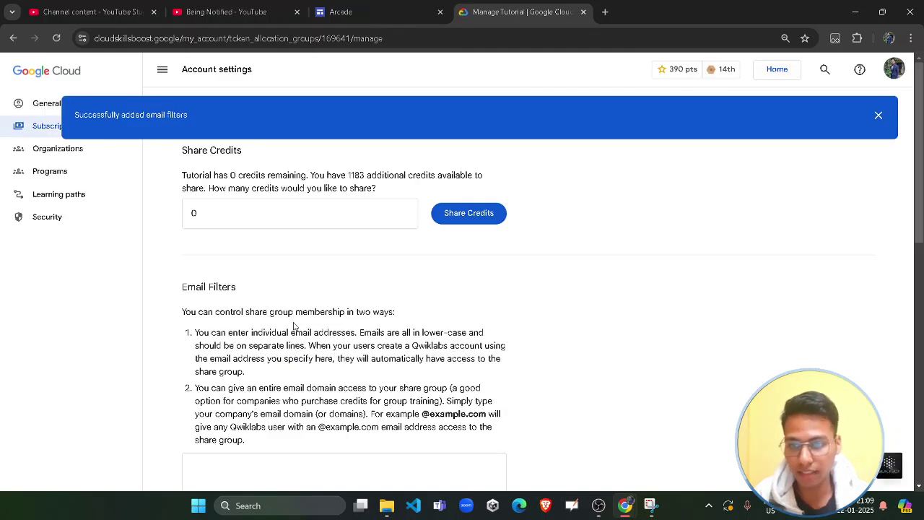
Dismiss the filter success notice and select the group's current credit amount
{"action": "scroll", "coordinate": [264, 328], "scroll_direction": "down", "scroll_amount": 1}
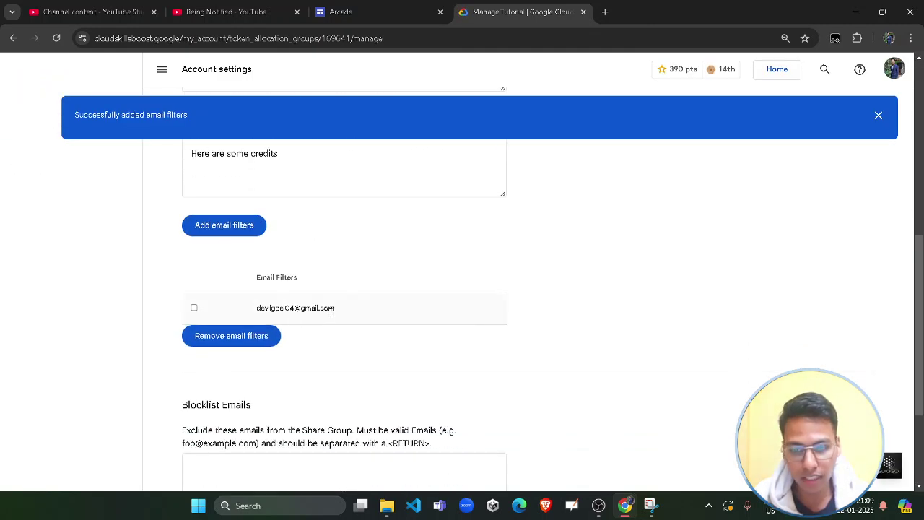
{"action": "left_click_drag", "start_coordinate": [336, 311], "coordinate": [253, 315]}
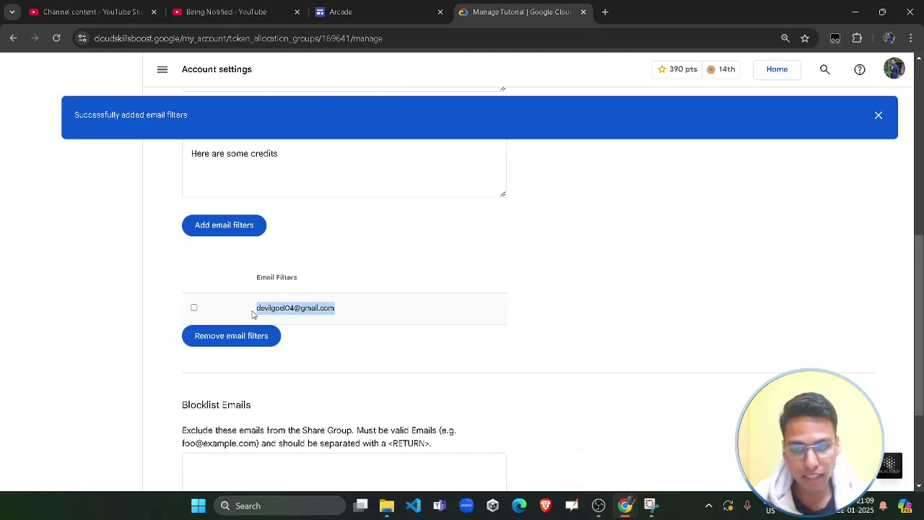
{"action": "left_click", "coordinate": [879, 115]}
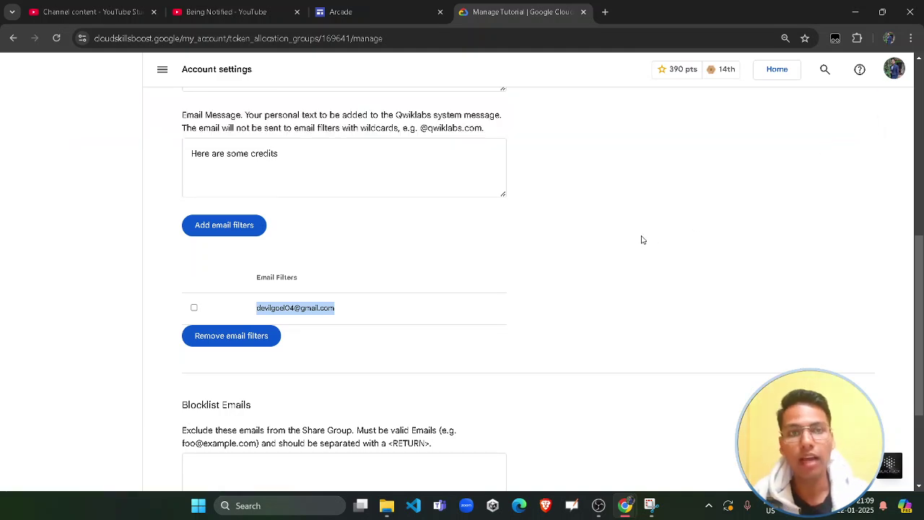
{"action": "left_click", "coordinate": [651, 250]}
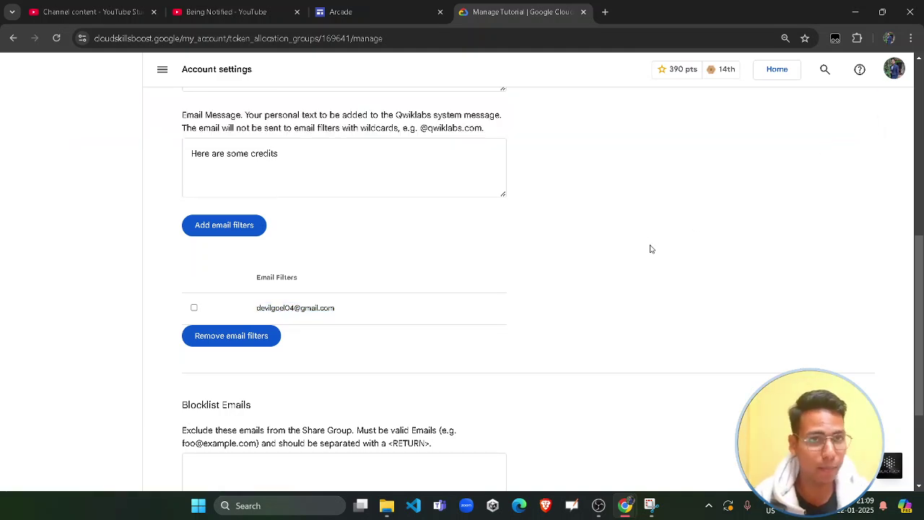
{"action": "scroll", "coordinate": [312, 330], "scroll_direction": "up", "scroll_amount": 6}
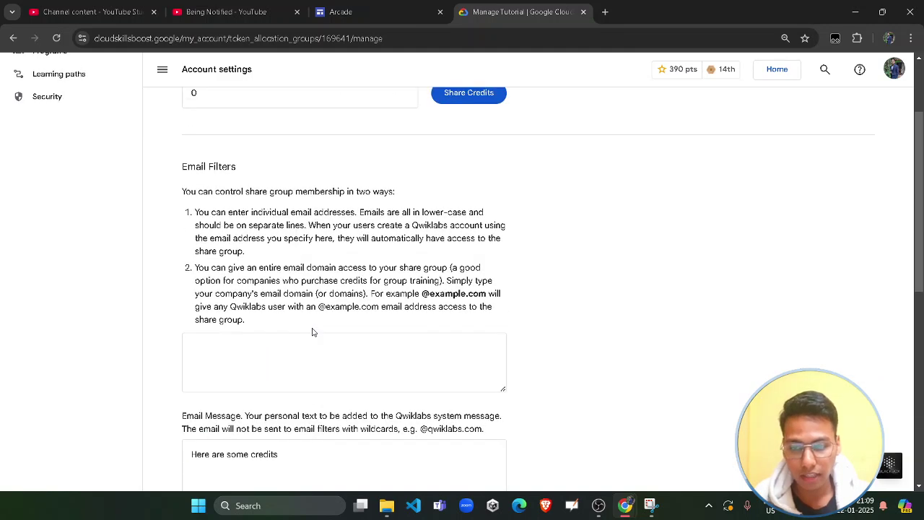
{"action": "double_click", "coordinate": [194, 213]}
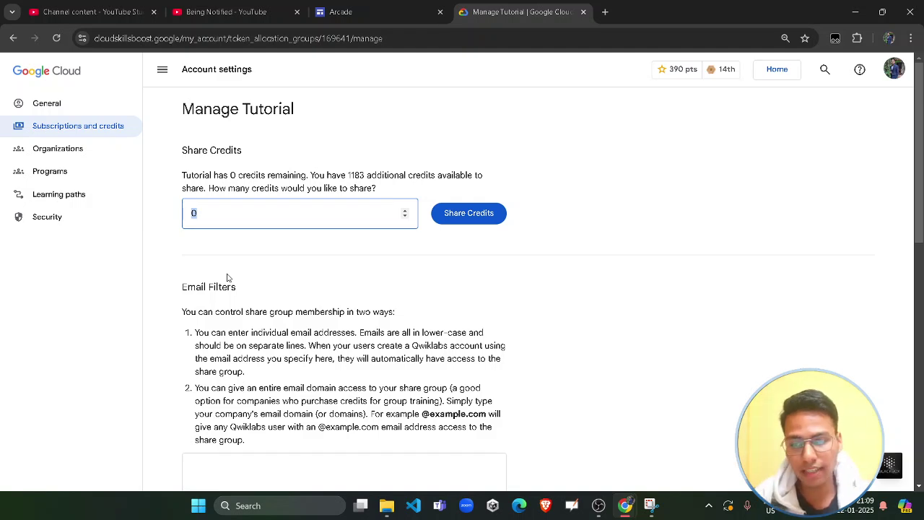
Share 10 credits with the Tutorial group and dismiss the success notice
{"action": "type", "text": "10"}
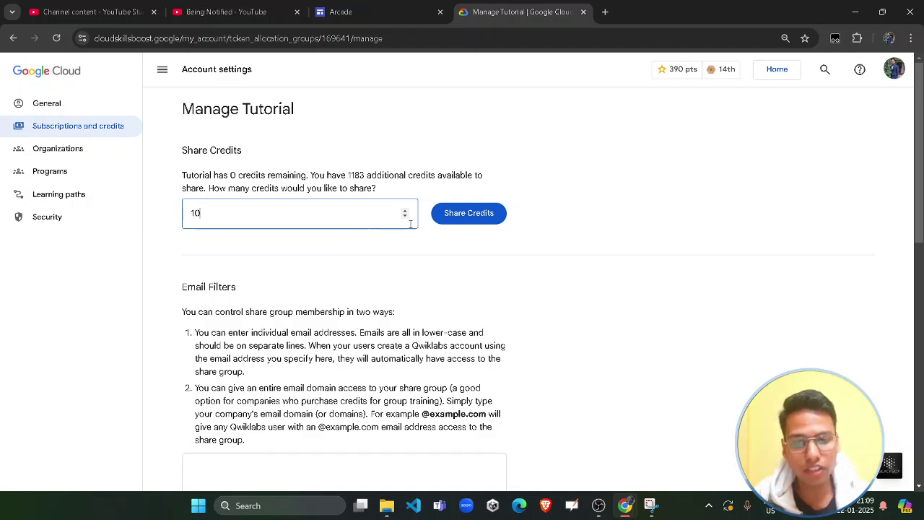
{"action": "left_click", "coordinate": [469, 213]}
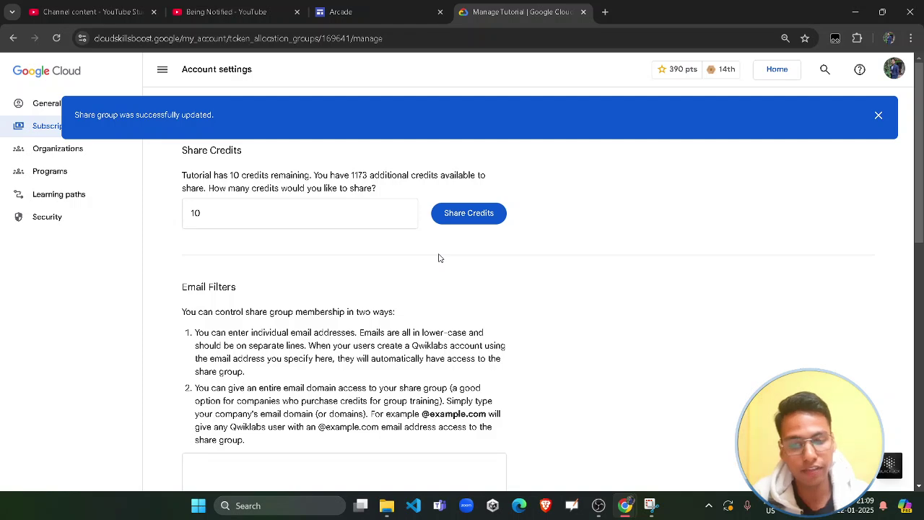
{"action": "scroll", "coordinate": [439, 258], "scroll_direction": "down", "scroll_amount": 3}
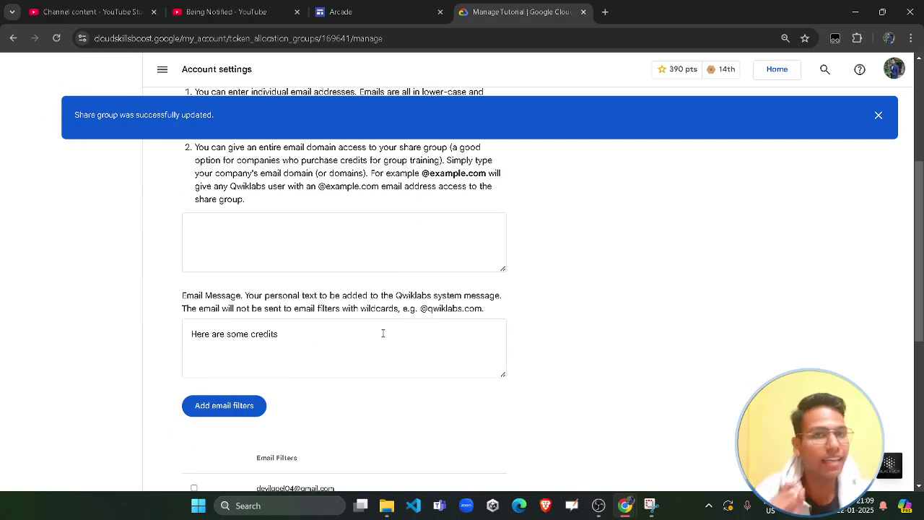
{"action": "scroll", "coordinate": [329, 288], "scroll_direction": "up", "scroll_amount": 3}
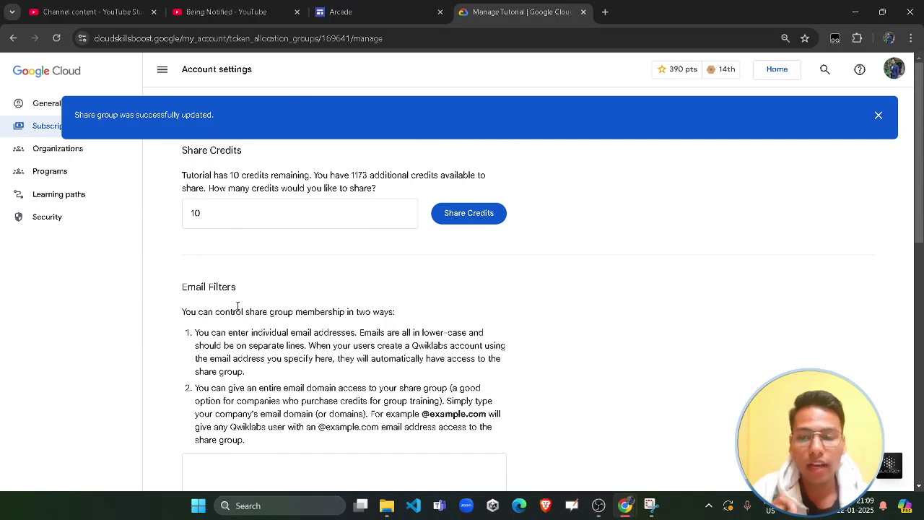
{"action": "double_click", "coordinate": [194, 207]}
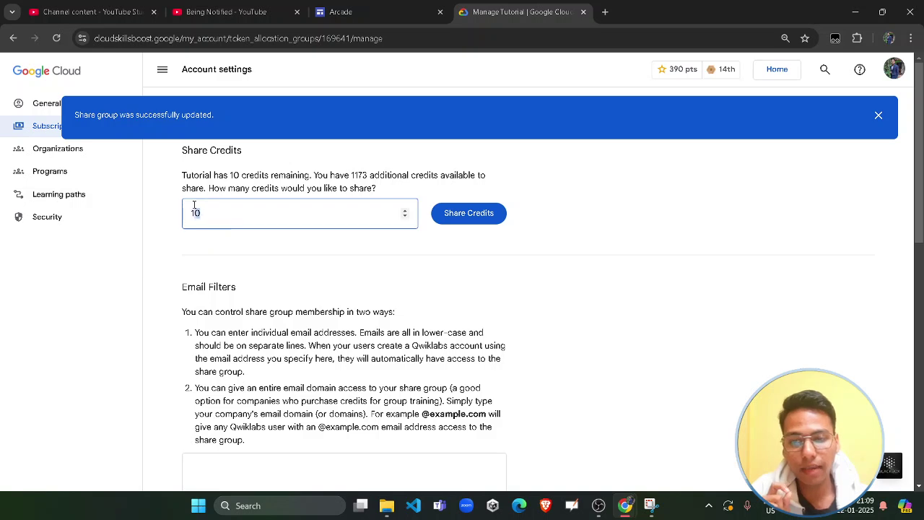
{"action": "left_click", "coordinate": [209, 260]}
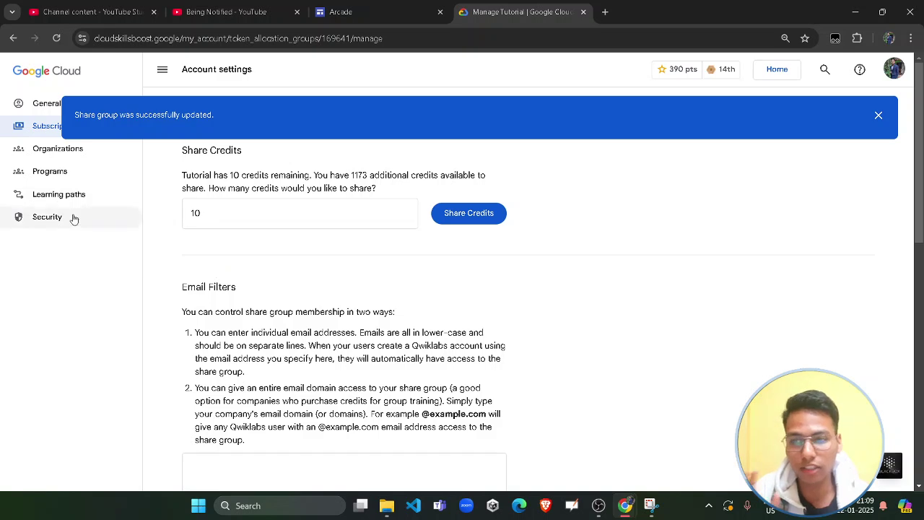
{"action": "left_click", "coordinate": [878, 118]}
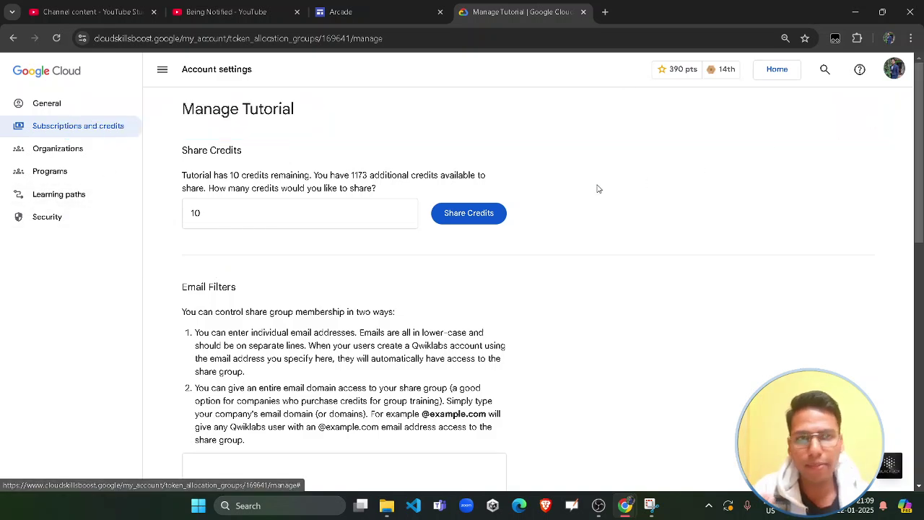
Open Subscriptions and credits and confirm the balance now reads 1173 credits
{"action": "left_click", "coordinate": [102, 130]}
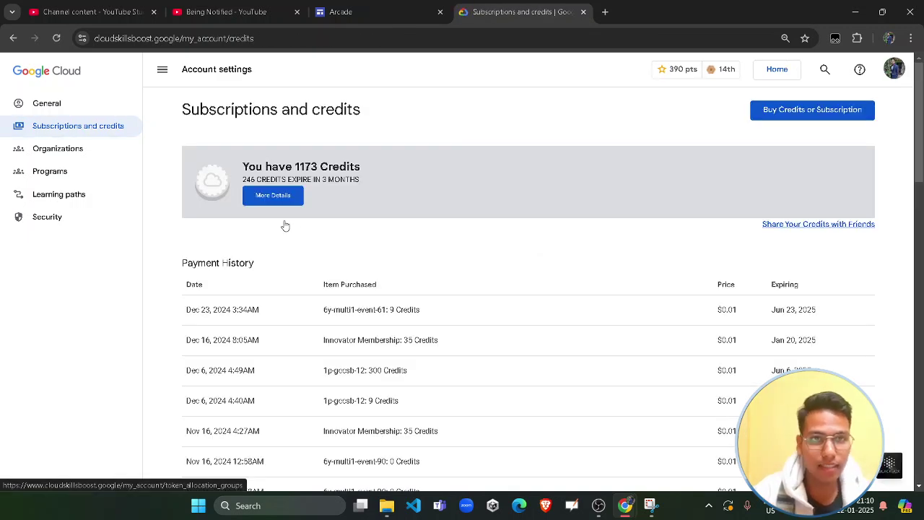
{"action": "left_click_drag", "start_coordinate": [304, 167], "coordinate": [340, 167]}
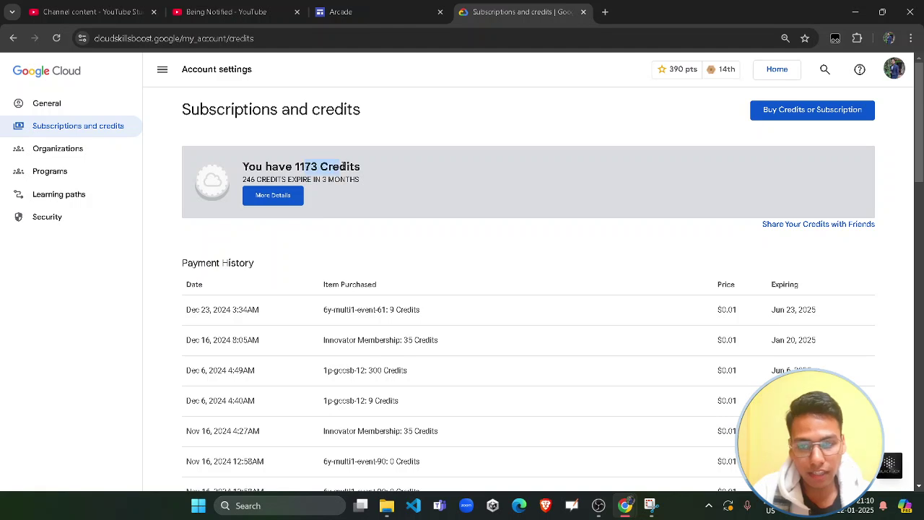
{"action": "left_click", "coordinate": [488, 248]}
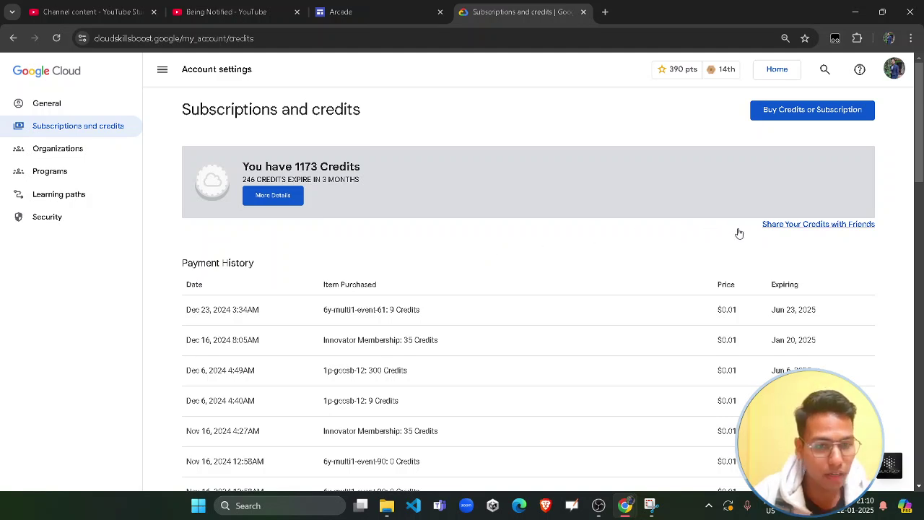
{"action": "left_click", "coordinate": [773, 231]}
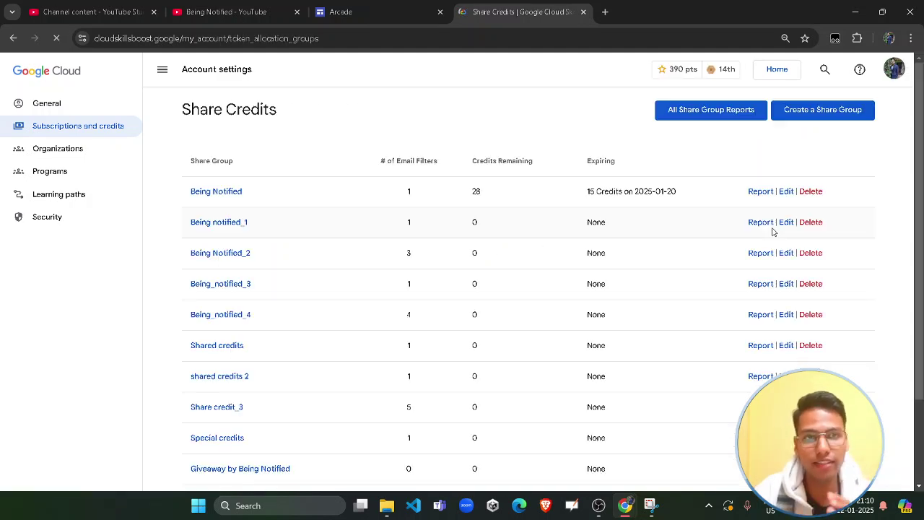
{"action": "scroll", "coordinate": [342, 300], "scroll_direction": "down", "scroll_amount": 2}
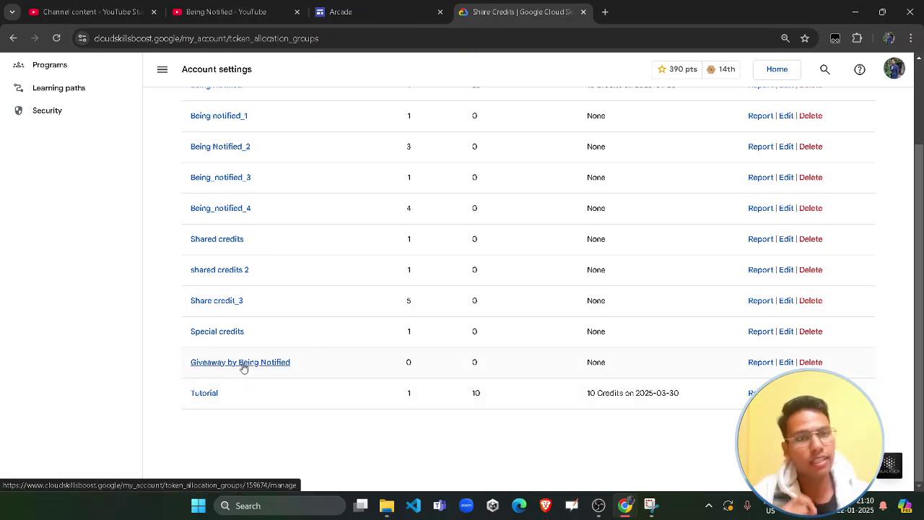
{"action": "scroll", "coordinate": [243, 368], "scroll_direction": "up", "scroll_amount": 2}
{"action": "left_click", "coordinate": [112, 133]}
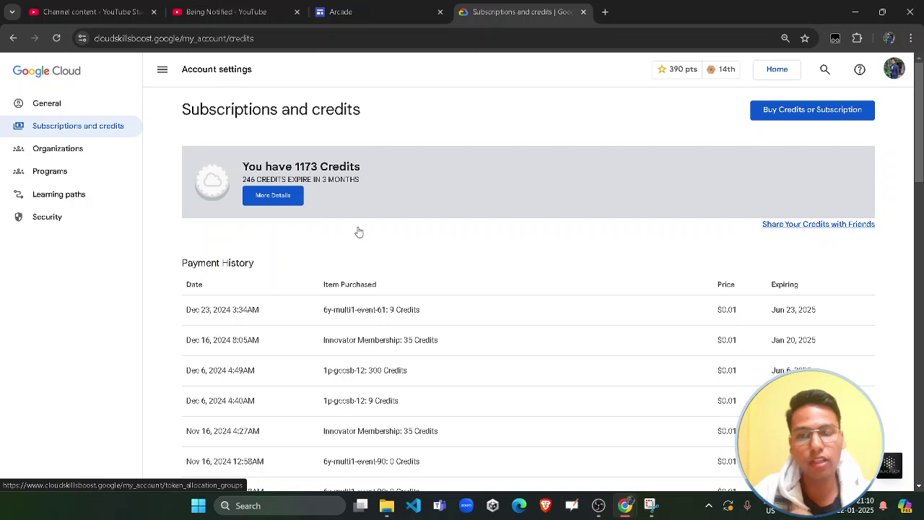
Switch to the Being Notified YouTube tab showing its playlists
{"action": "left_click", "coordinate": [227, 12]}
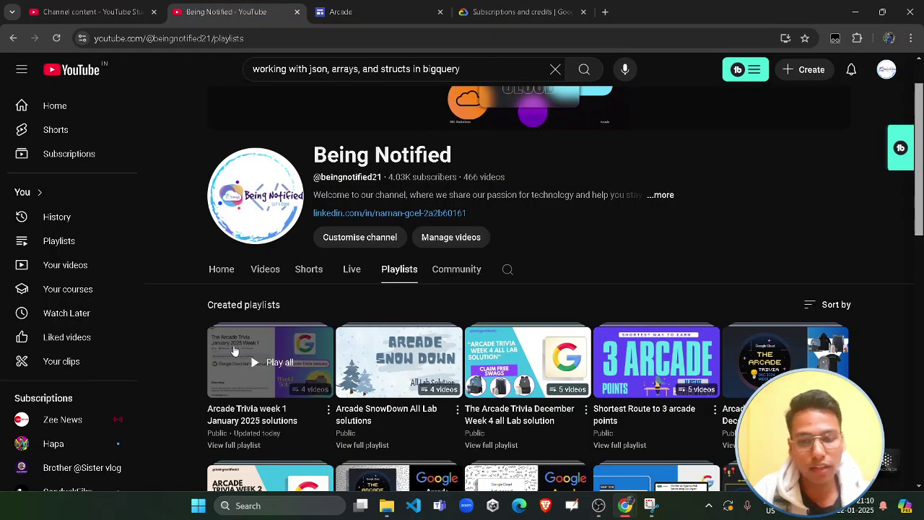